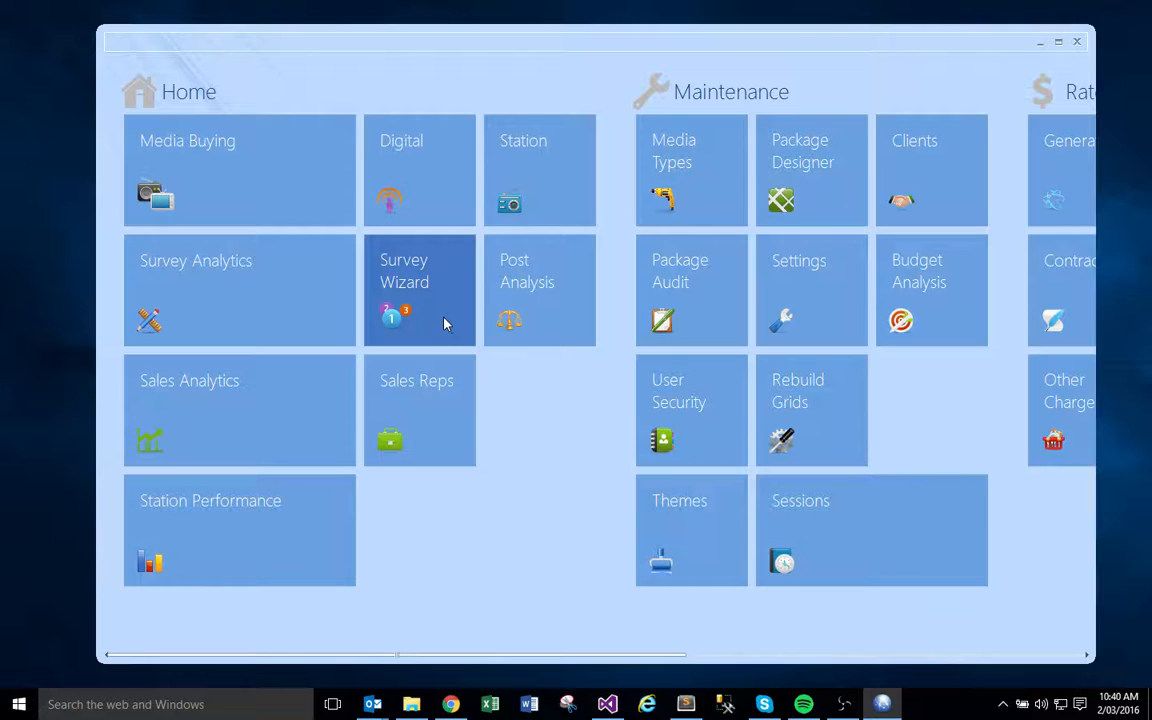
- Open the Survey Wizard and start creating a new report
click(445, 323)
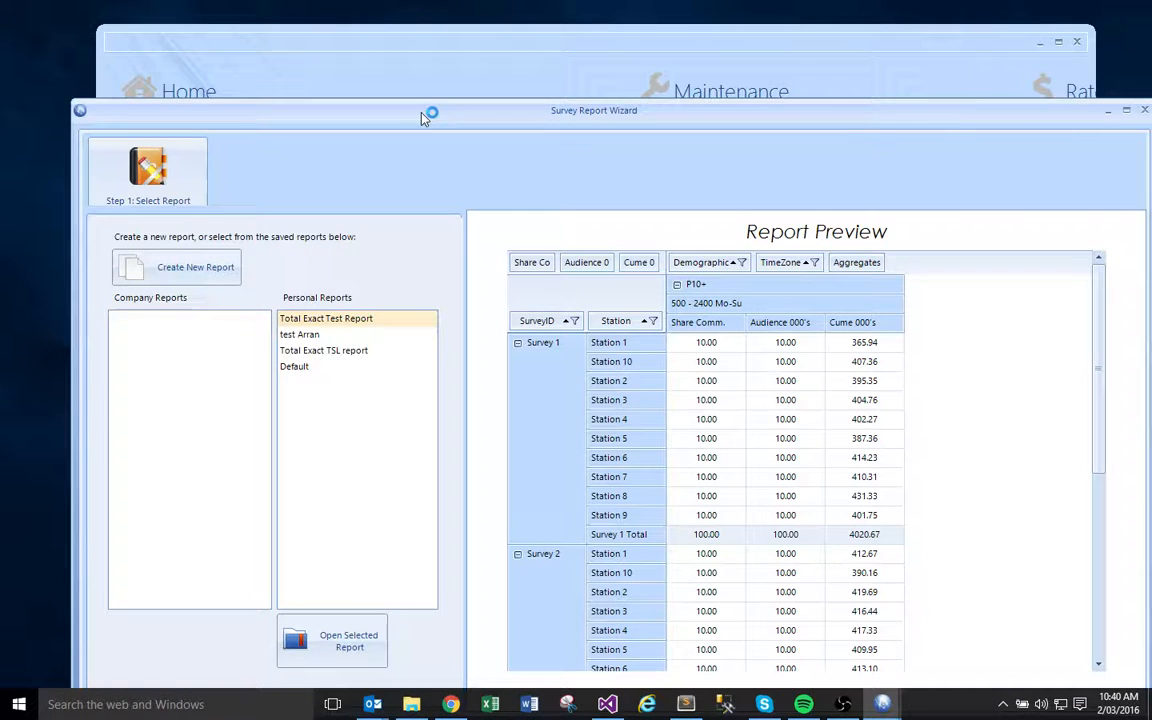
drag(421, 118, 395, 35)
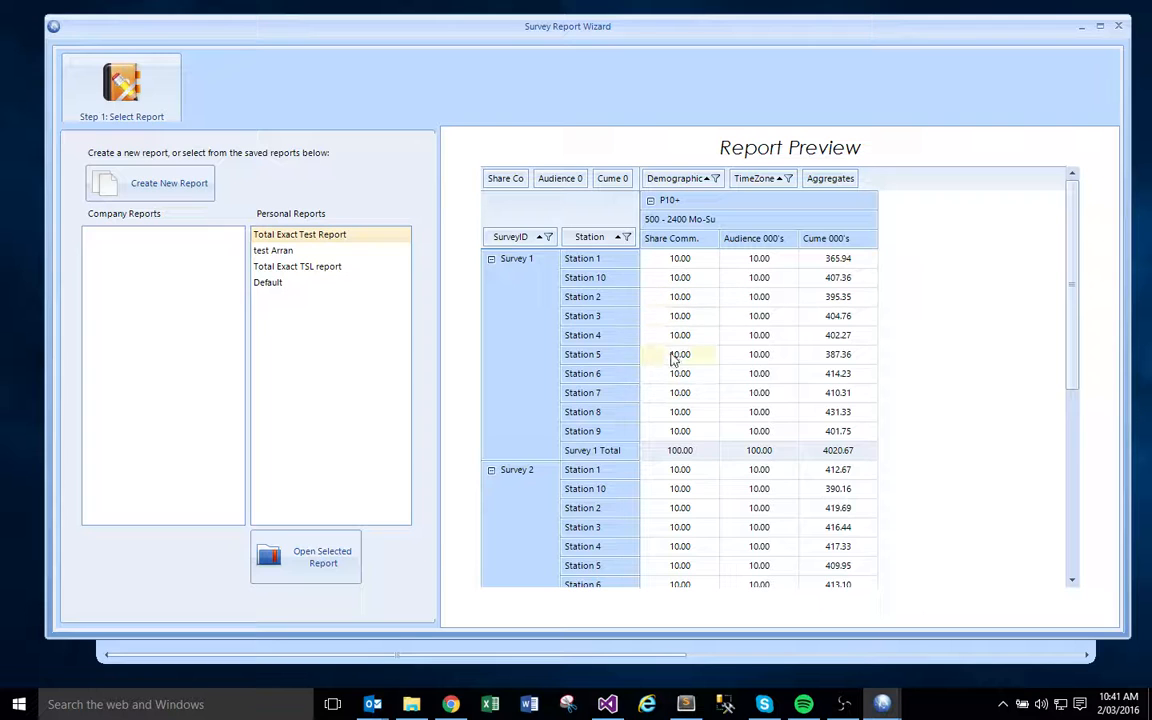
mouse_move(674, 359)
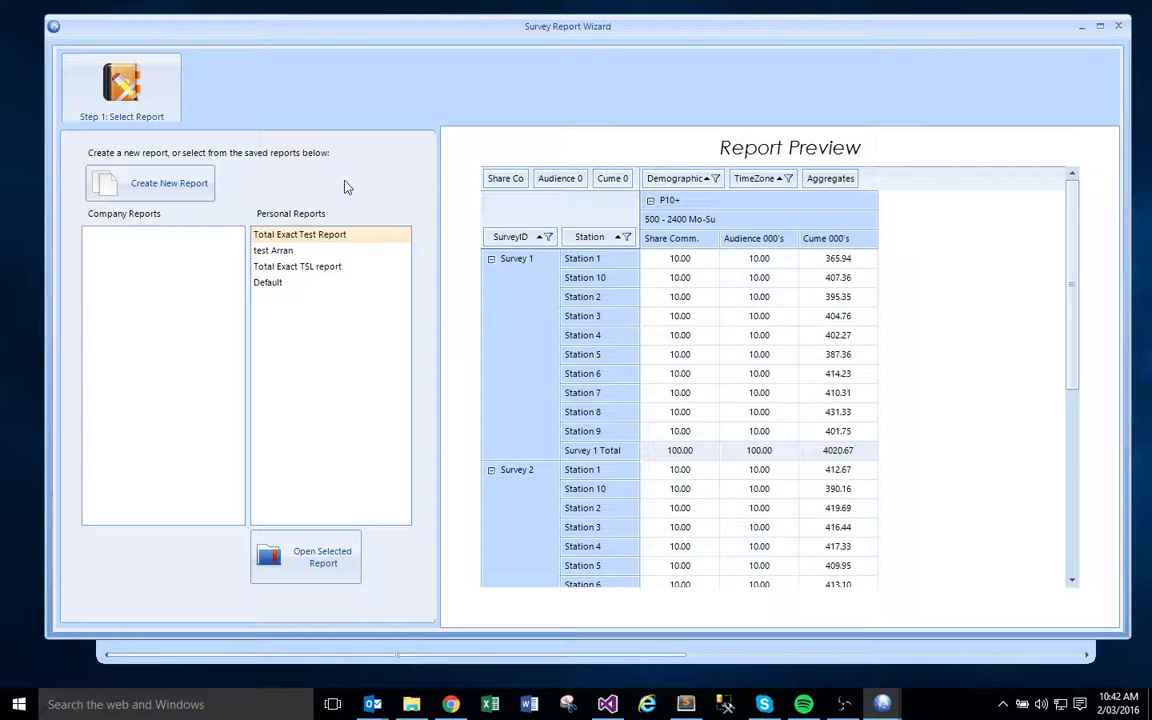
click(180, 197)
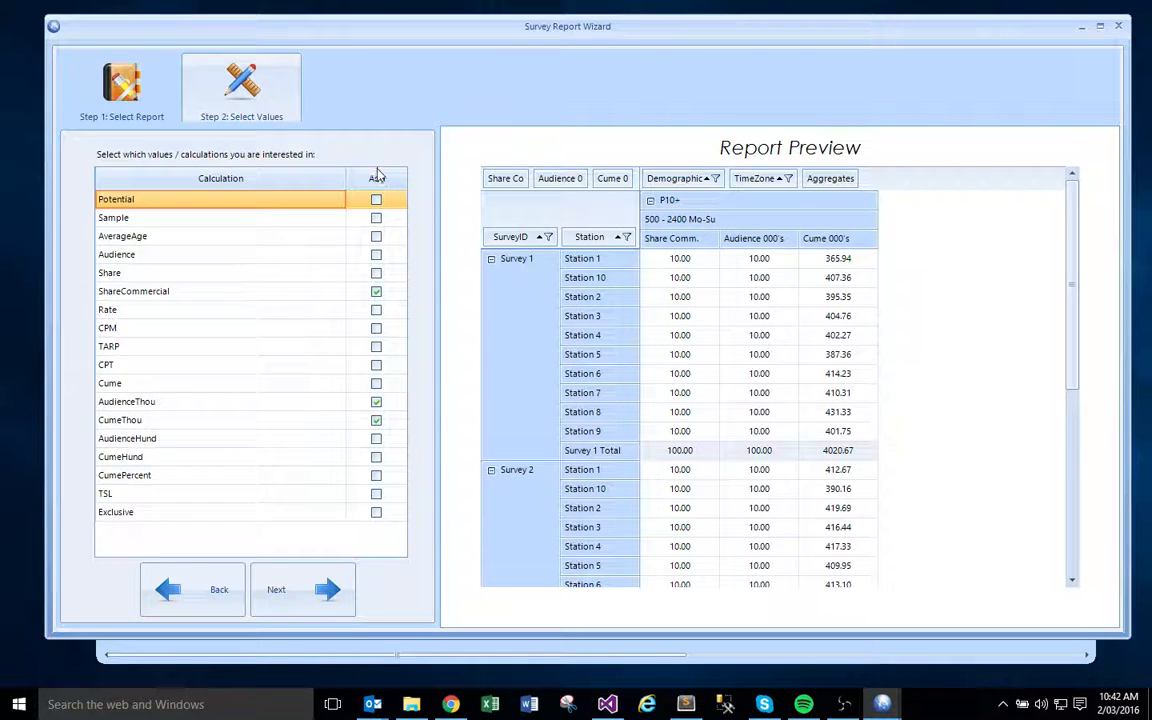
- Remove the ShareCommercial calculation from the report's values and continue to the grouping selection
click(376, 292)
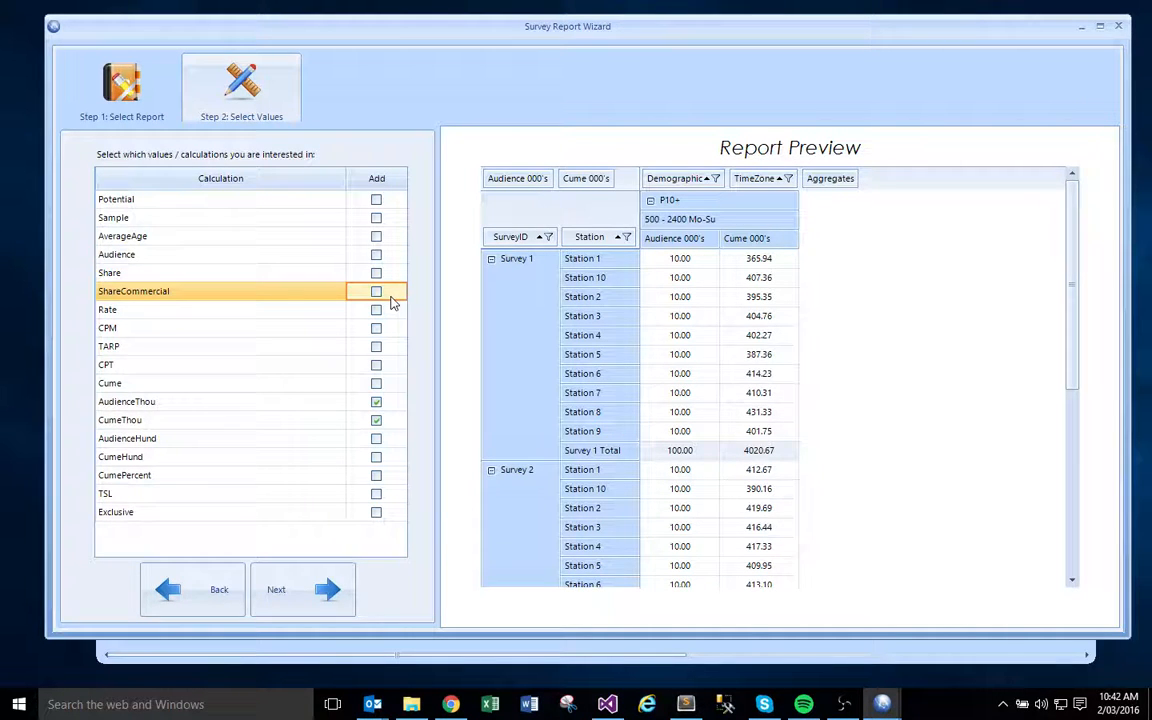
click(316, 598)
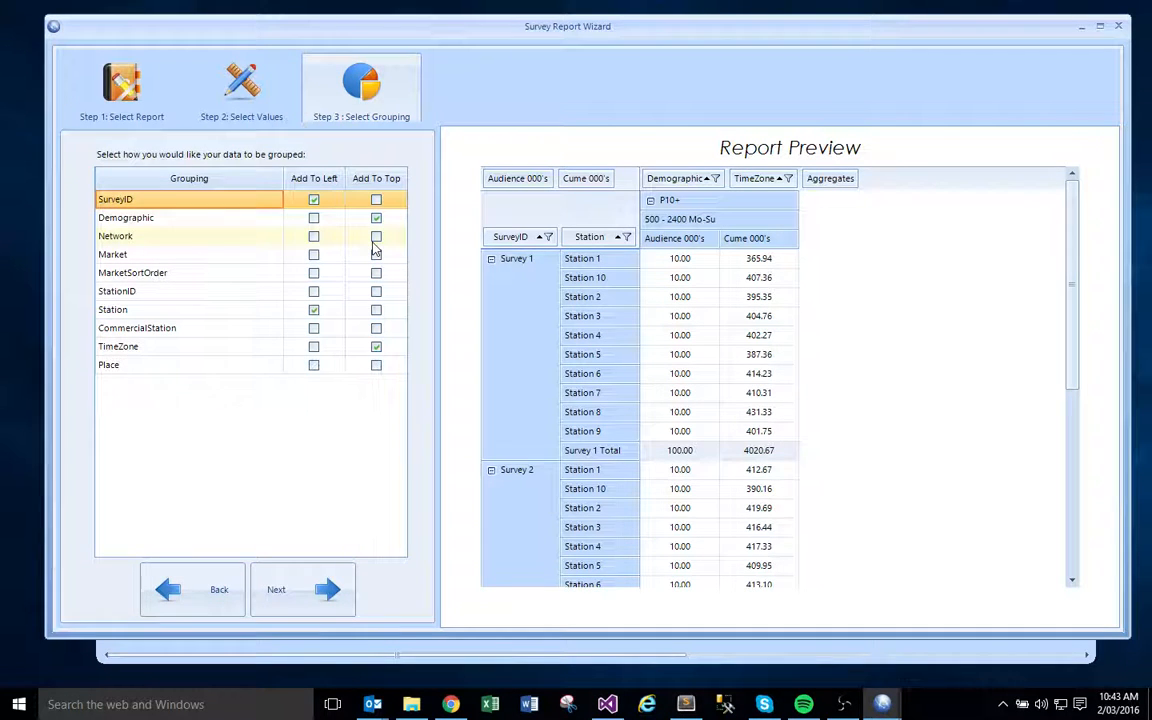
- Try Network as a row grouping between SurveyID and Station, and take it out of the report again
click(314, 237)
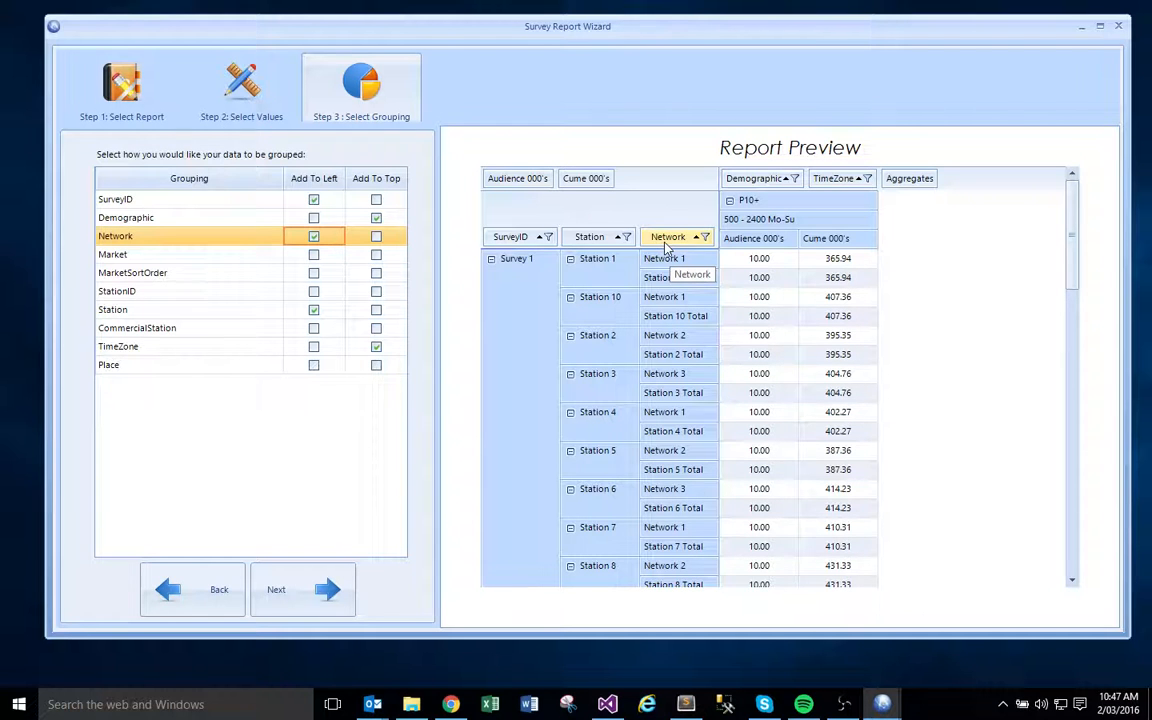
drag(665, 245, 573, 247)
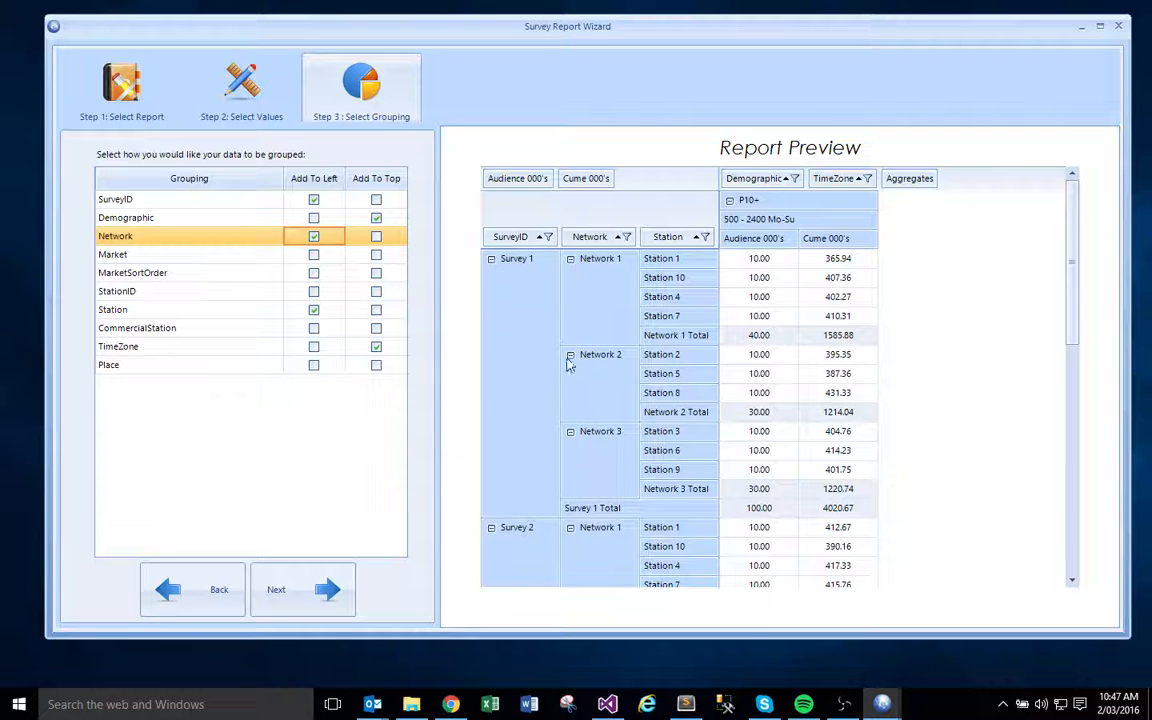
click(313, 237)
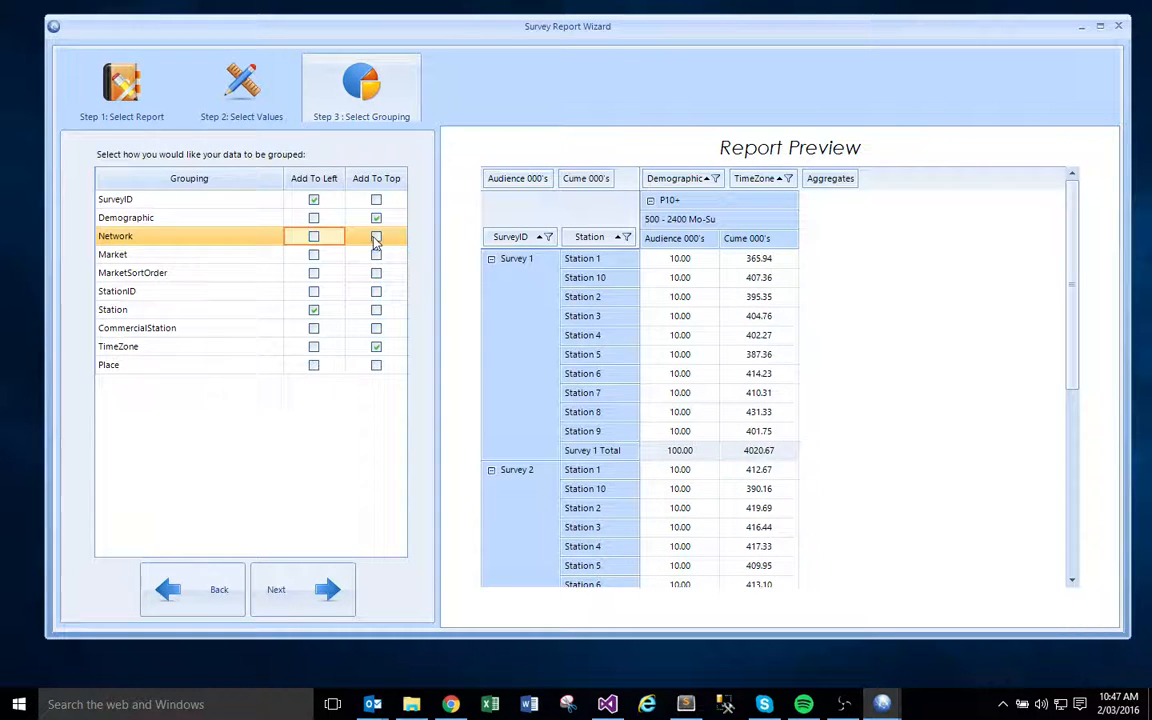
- Add Network as a column grouping, move it to the rows between SurveyID and Station, and continue to the survey selection
click(376, 238)
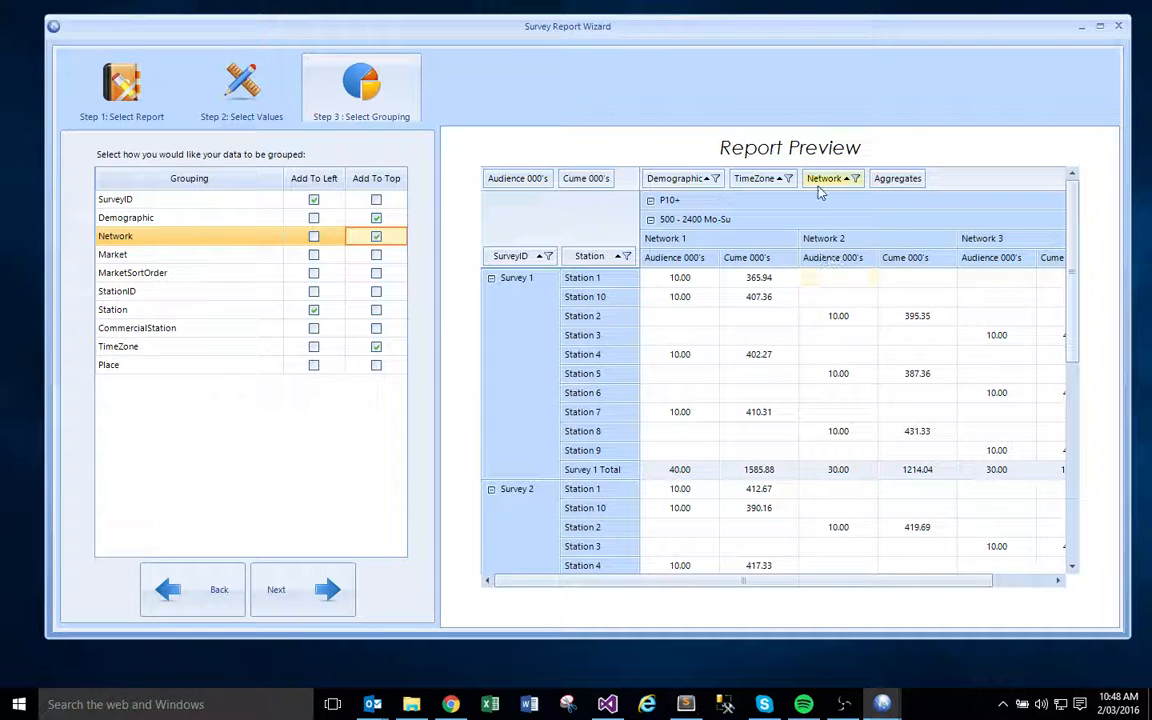
drag(820, 192, 576, 260)
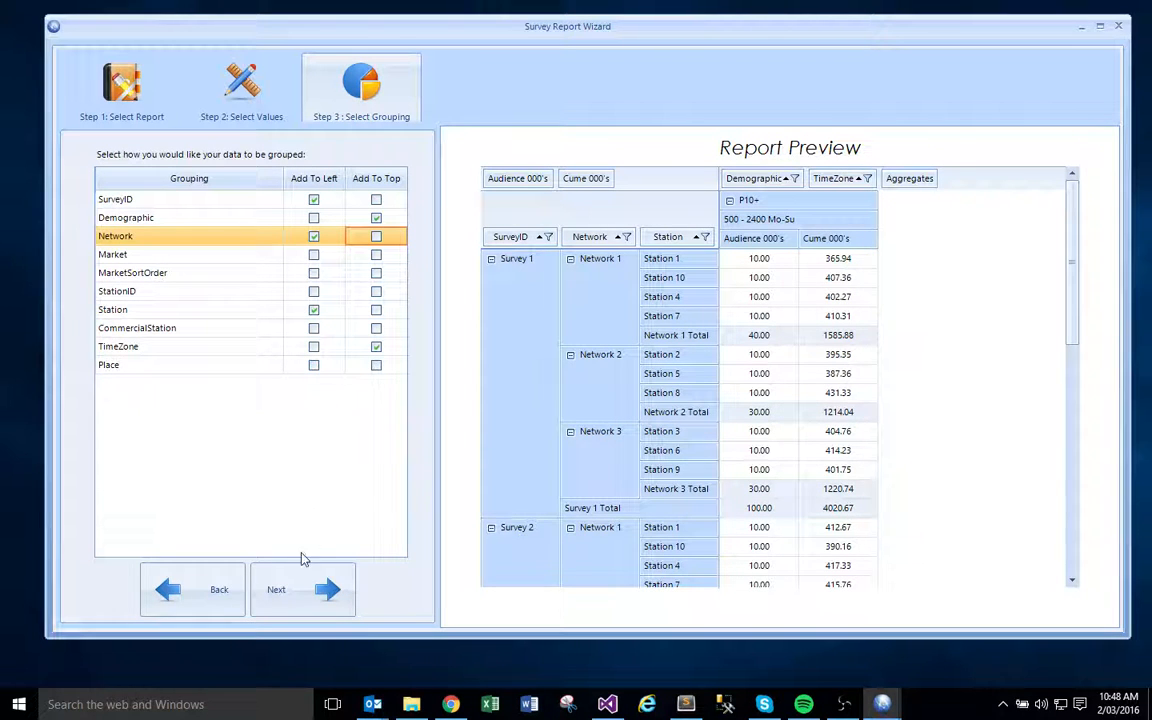
click(291, 597)
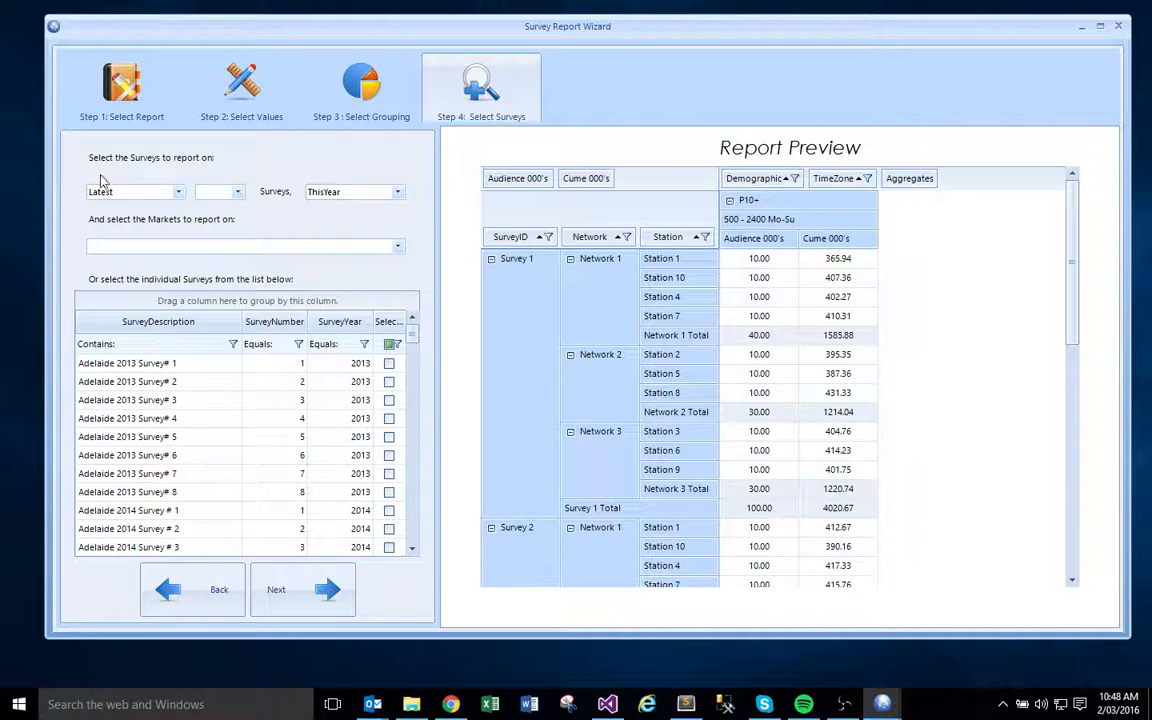
- Set the report to use the latest 1 survey and restrict the markets to Brisbane
click(236, 192)
click(212, 206)
click(398, 250)
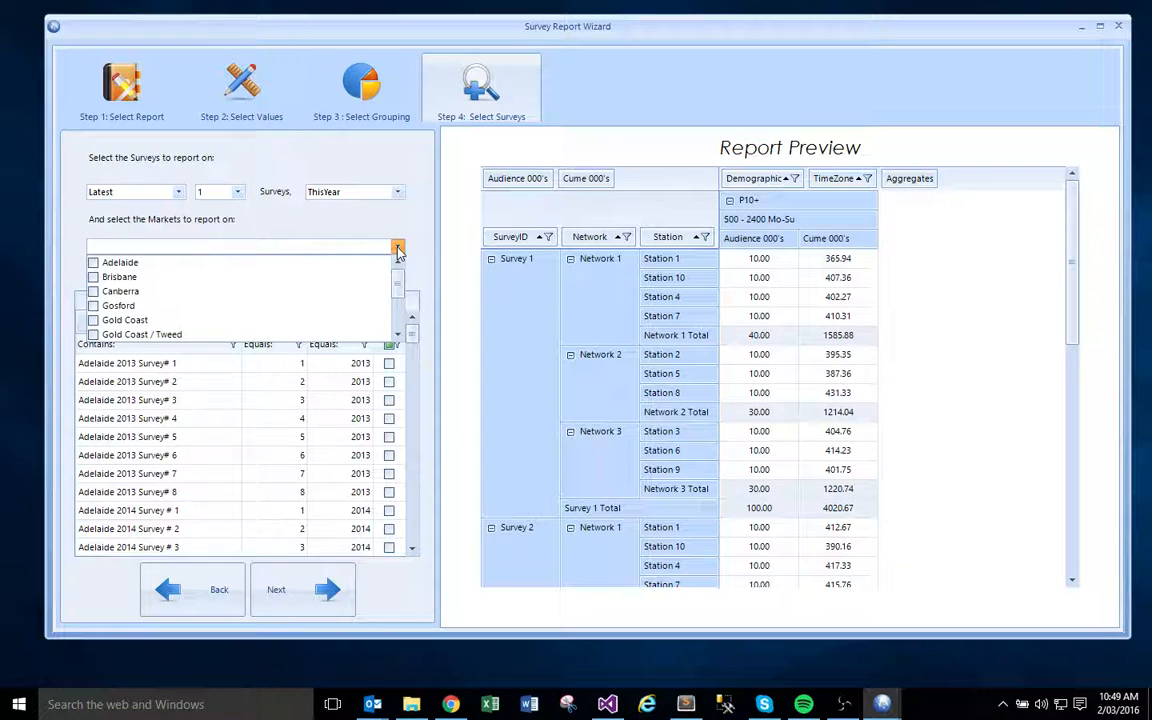
click(93, 278)
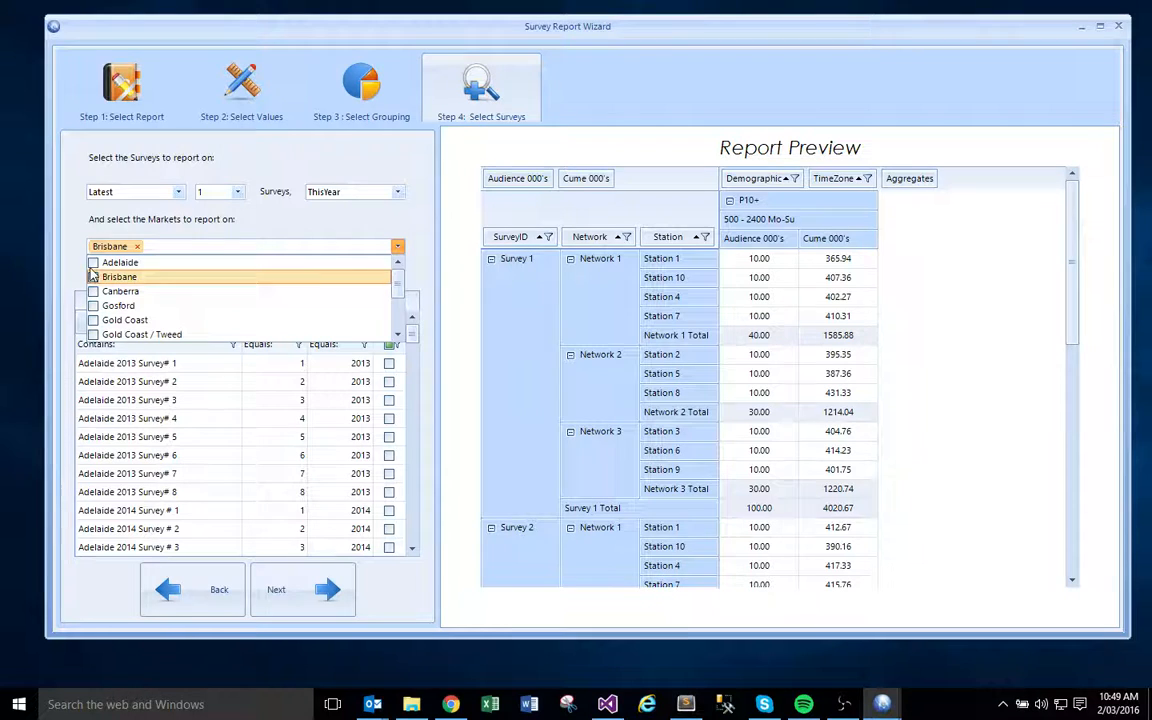
click(93, 263)
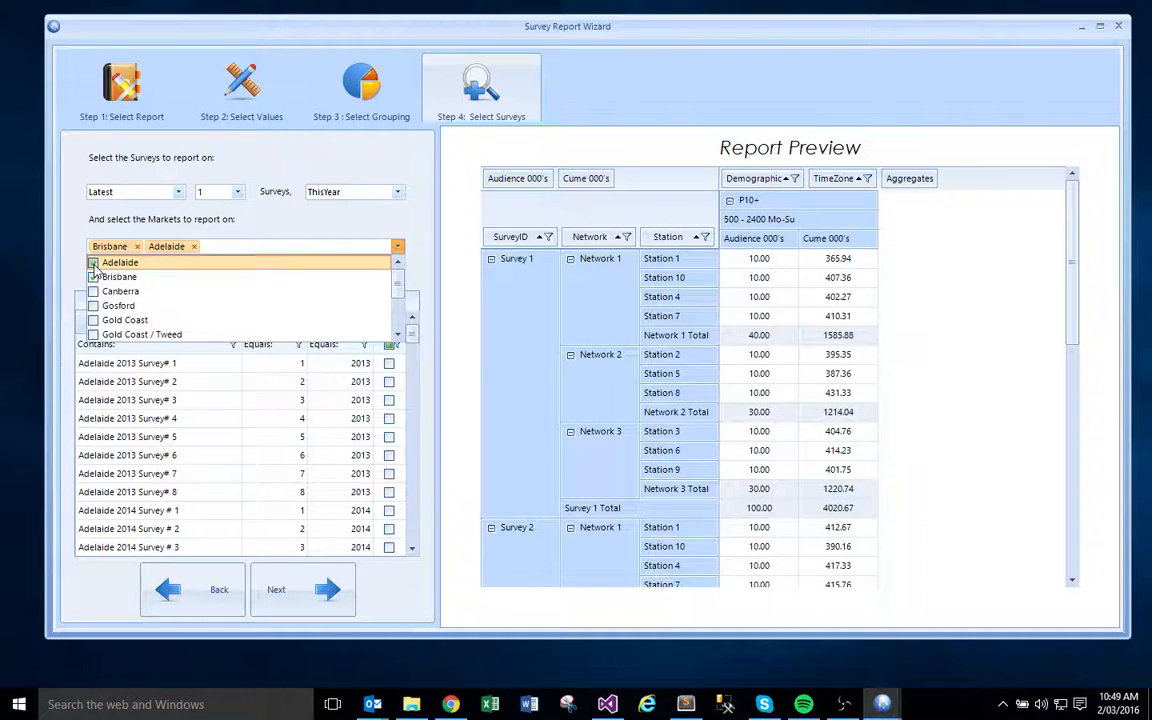
click(94, 264)
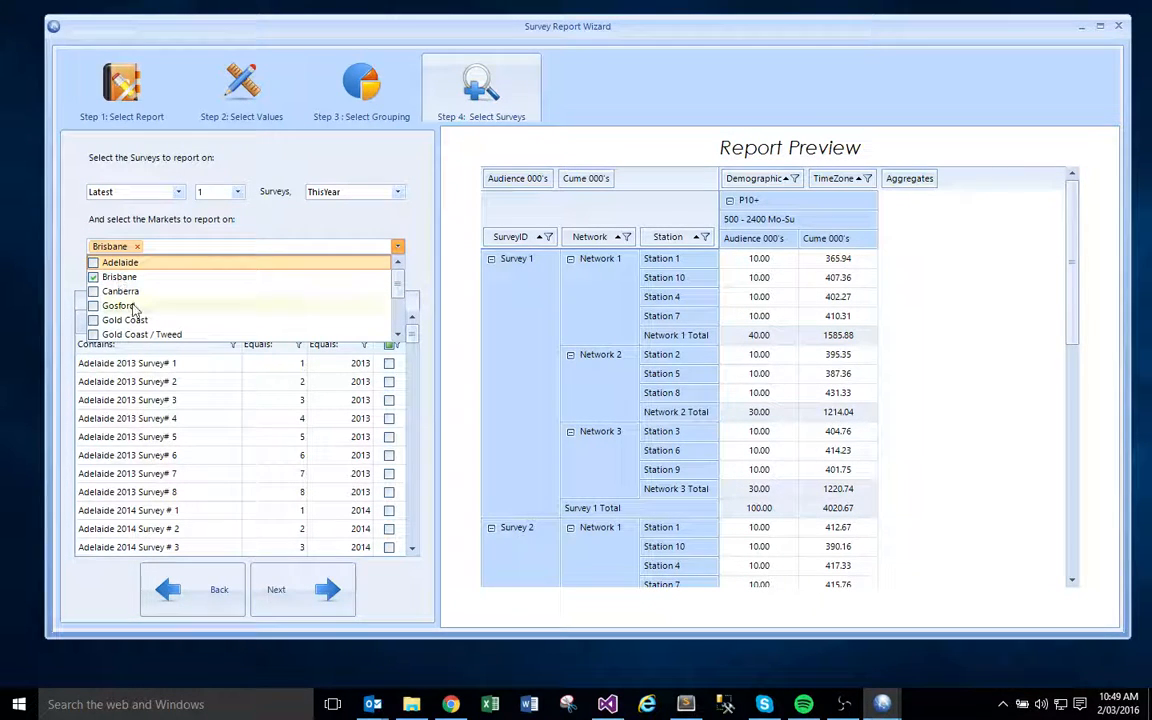
scroll(140, 308, down, 1)
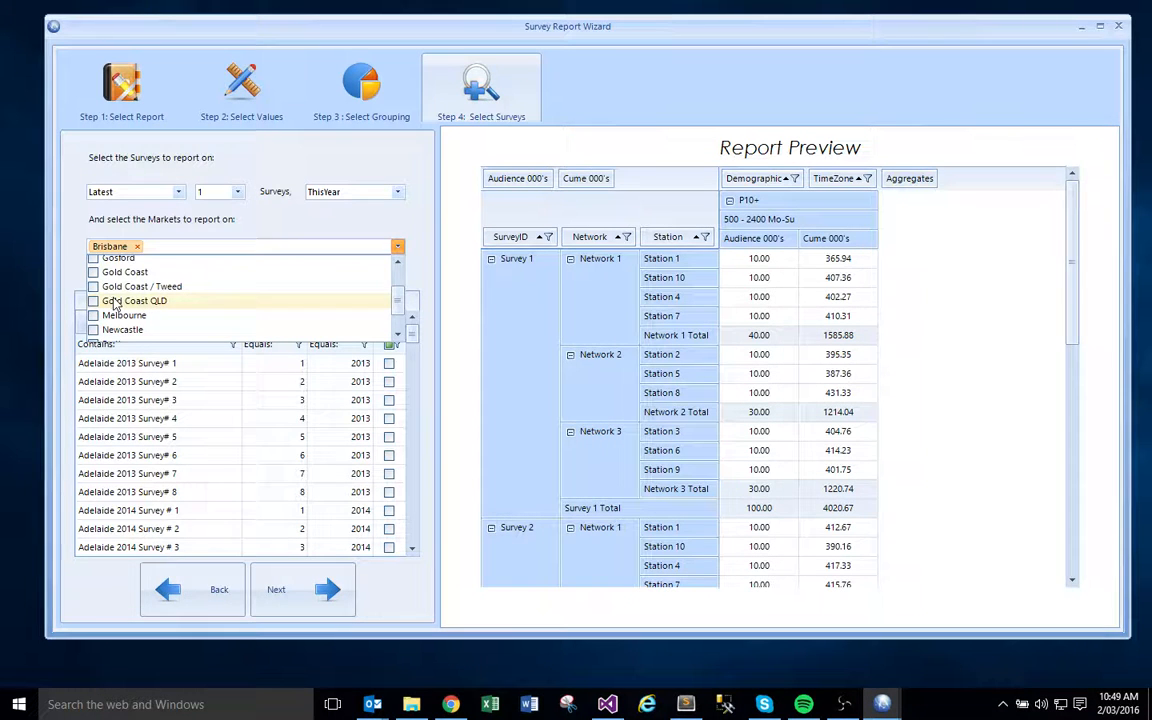
scroll(104, 276, up, 1)
click(71, 263)
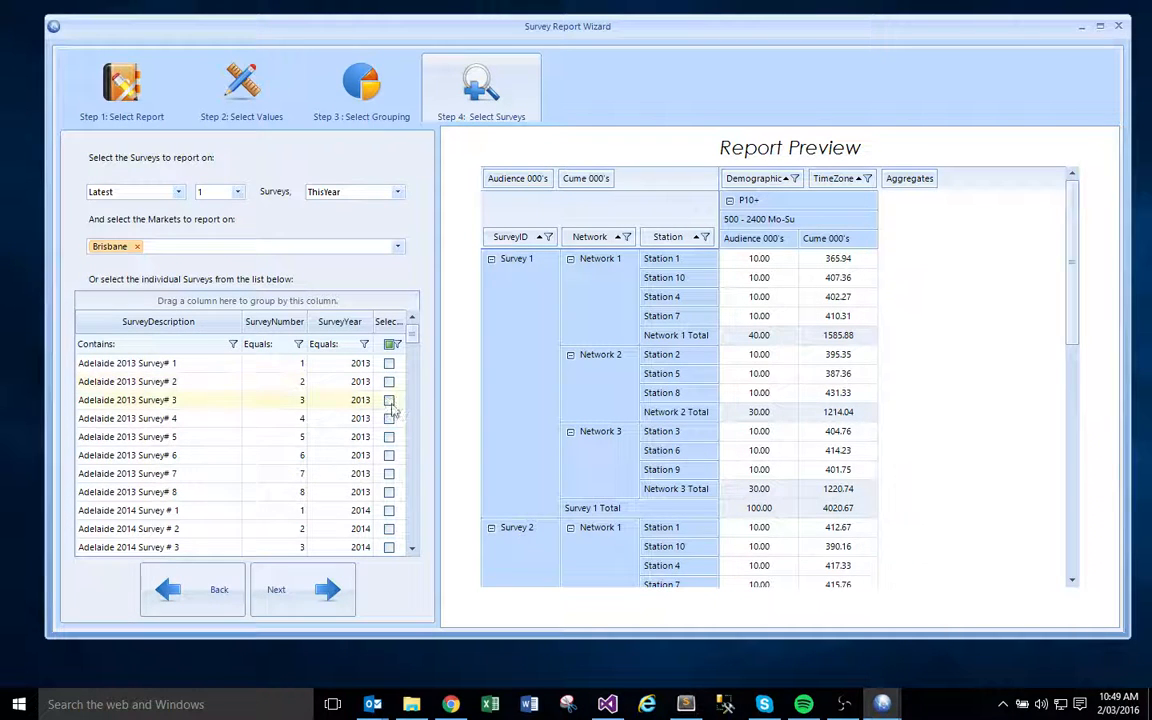
- Try selecting the individual survey Adelaide 2013 Survey# 8 and clear that selection again
click(390, 493)
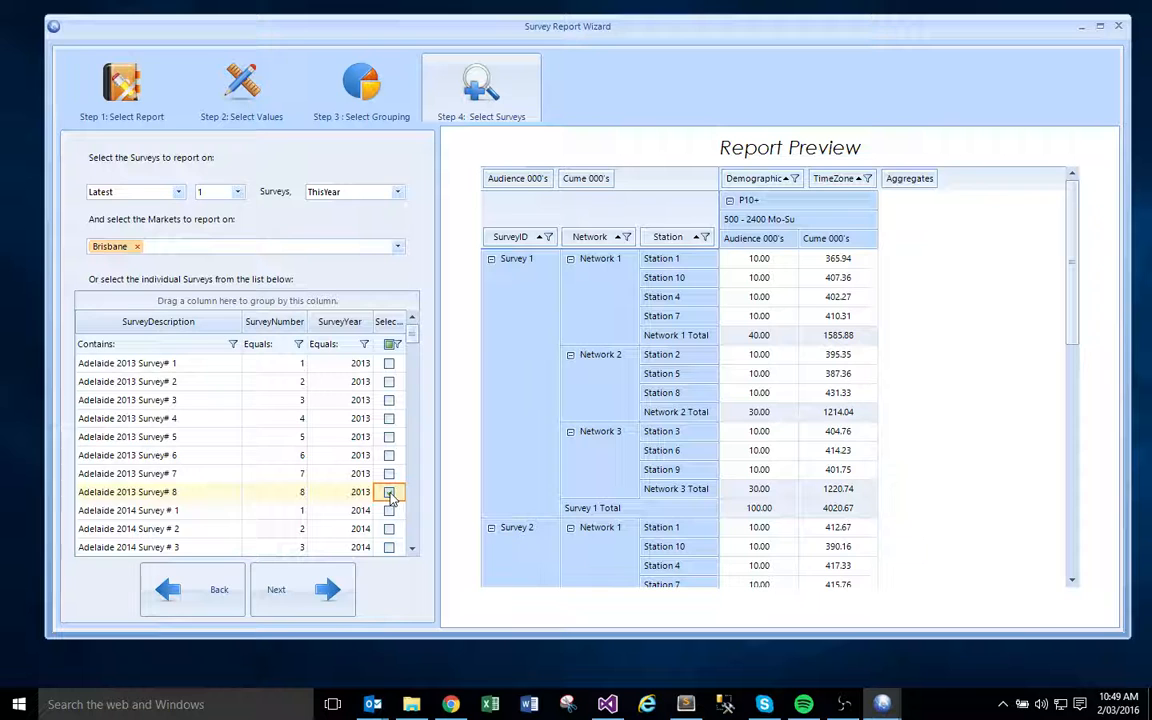
click(390, 494)
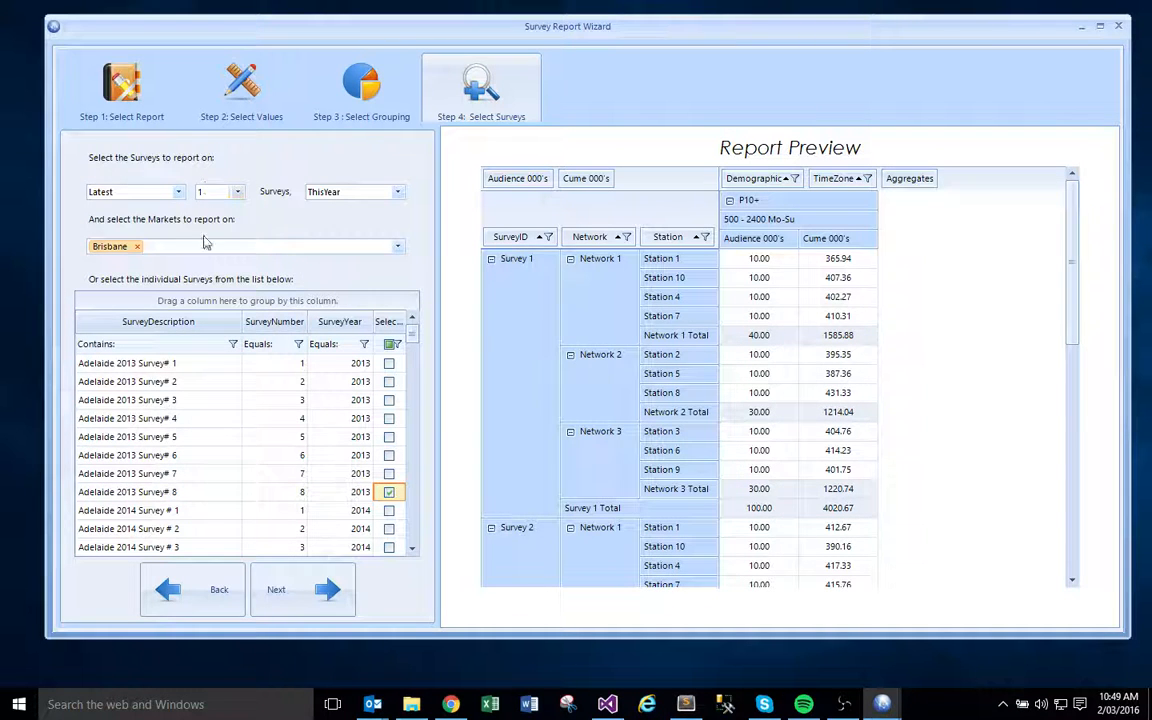
click(389, 493)
- Choose GB as the demographic to report on and continue to the dayparts
click(322, 602)
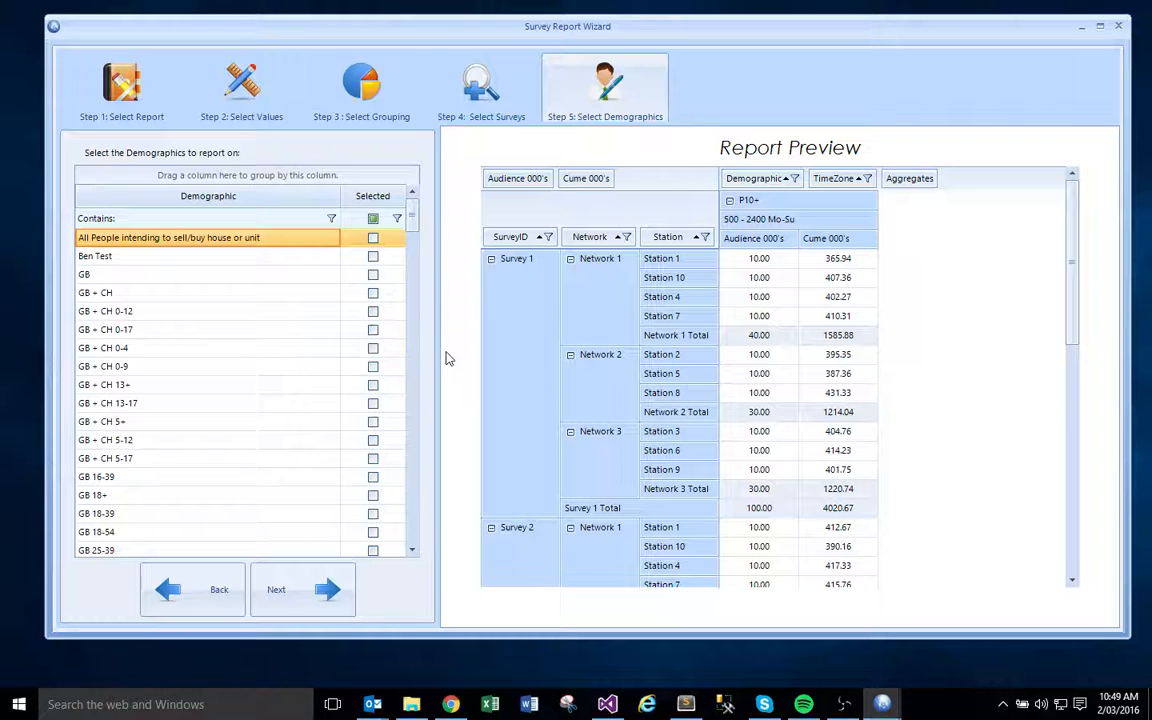
click(373, 276)
click(305, 589)
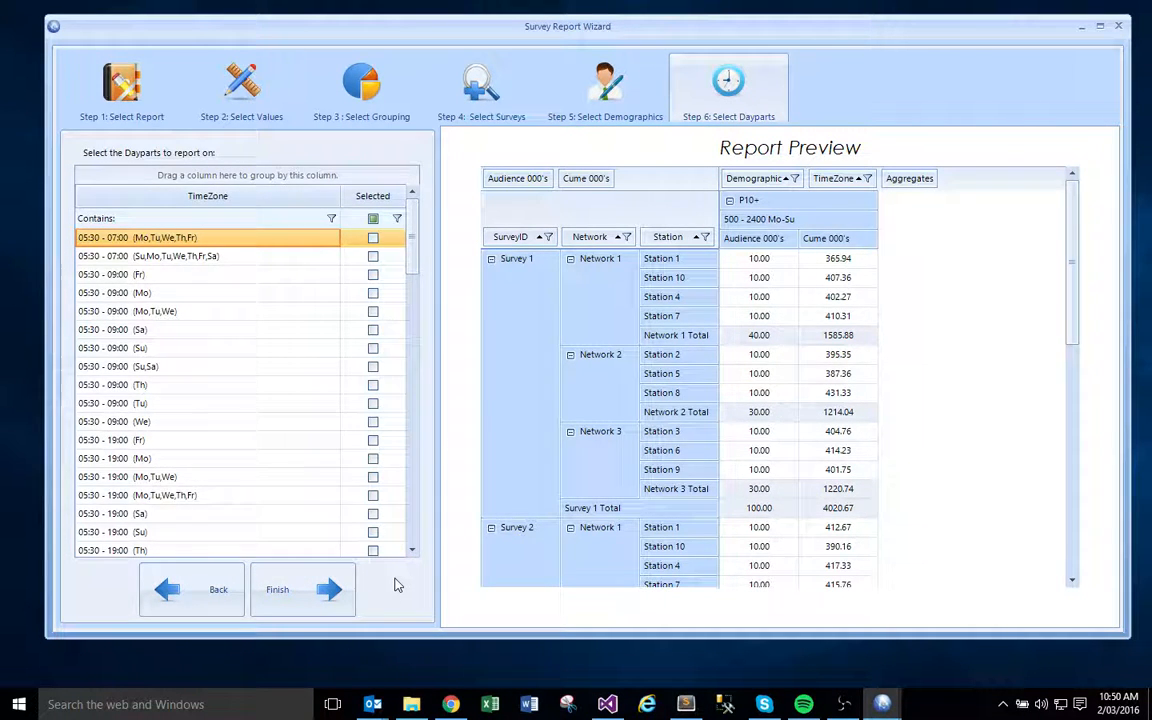
- Select the 05:30 - 19:00 (Mo,Tu,We,Th,Fr) daypart and run the report using the selected data
click(373, 495)
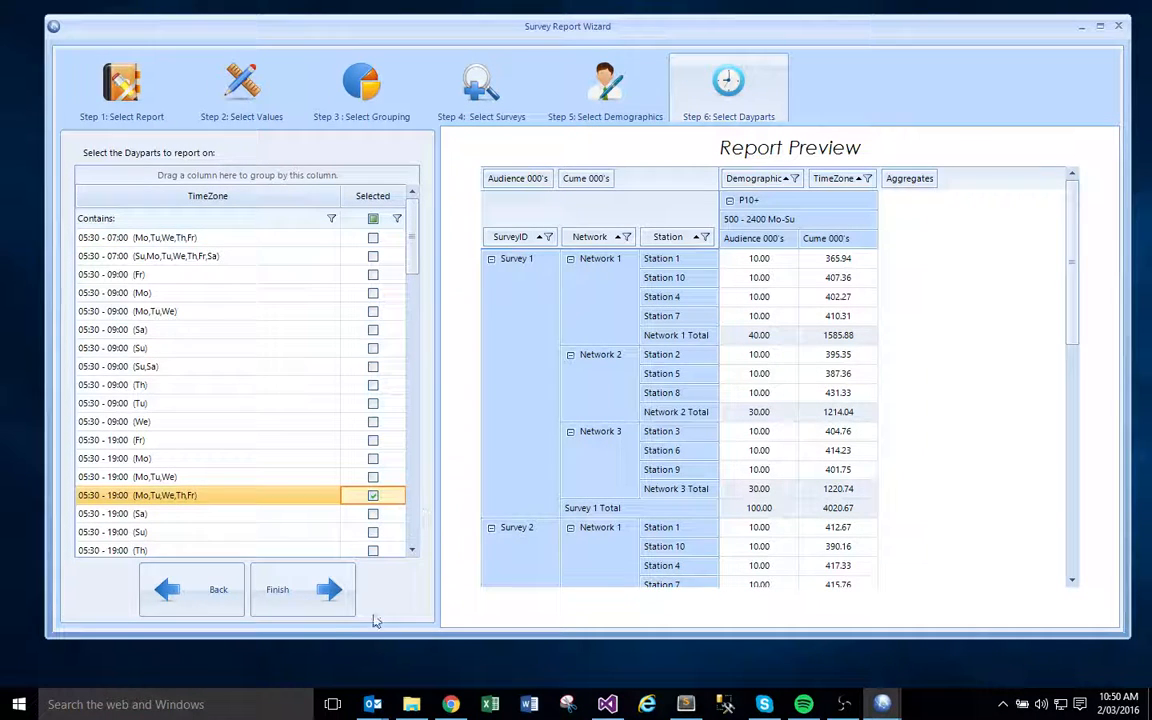
click(298, 604)
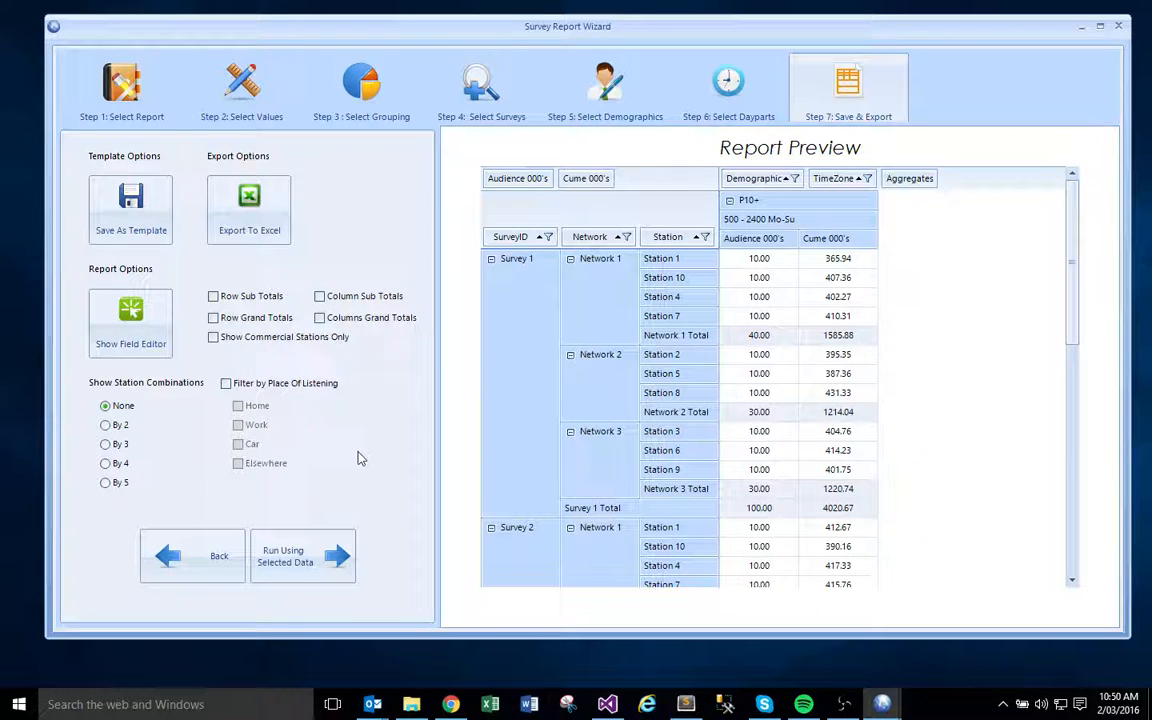
click(278, 579)
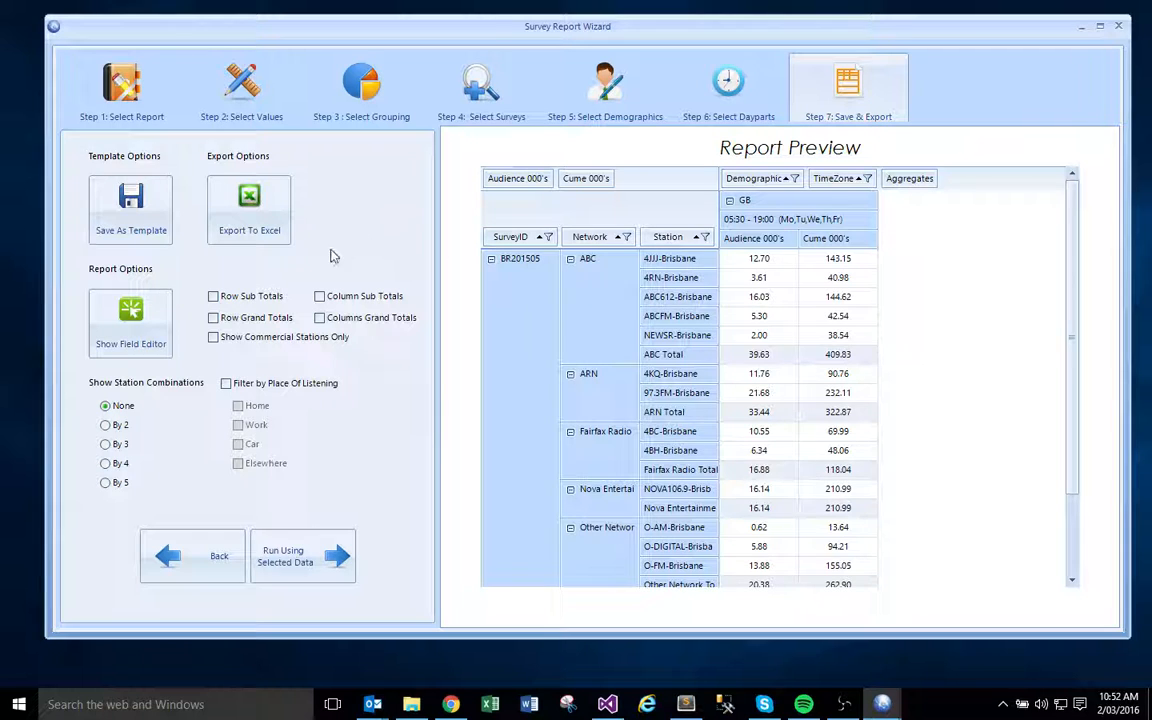
- Save the report as a personal template named Network Analysis and check the list of saved personal reports
click(118, 238)
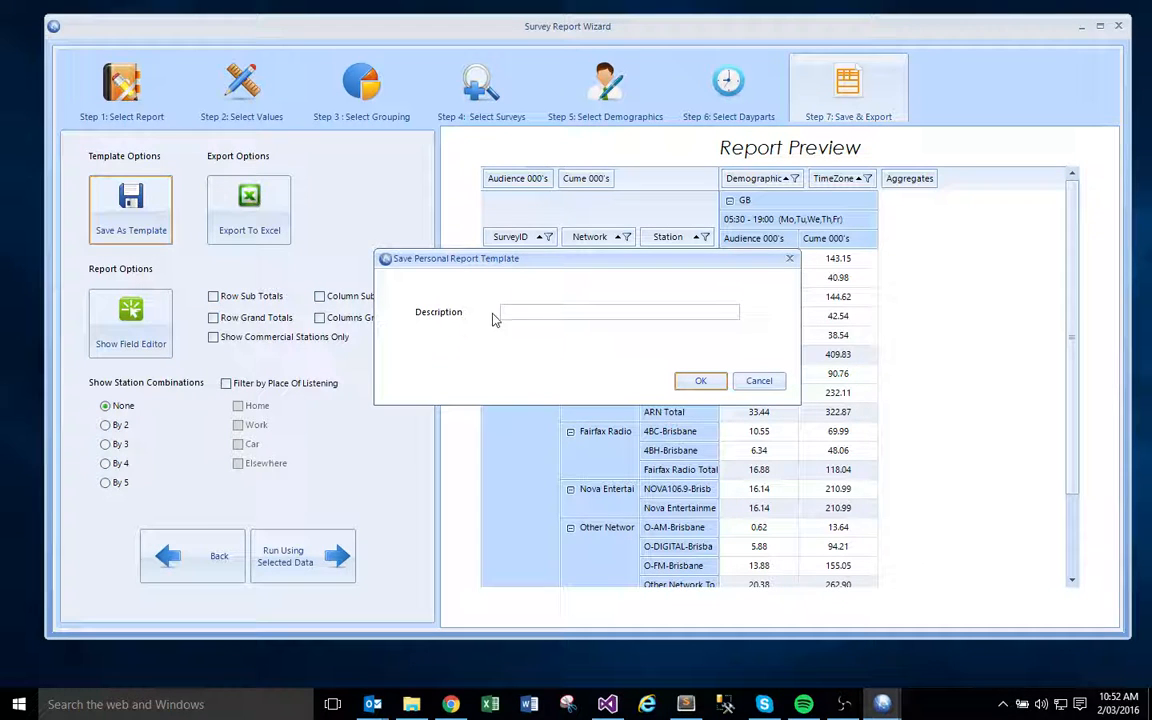
click(551, 313)
text(Network Analysis)
click(700, 381)
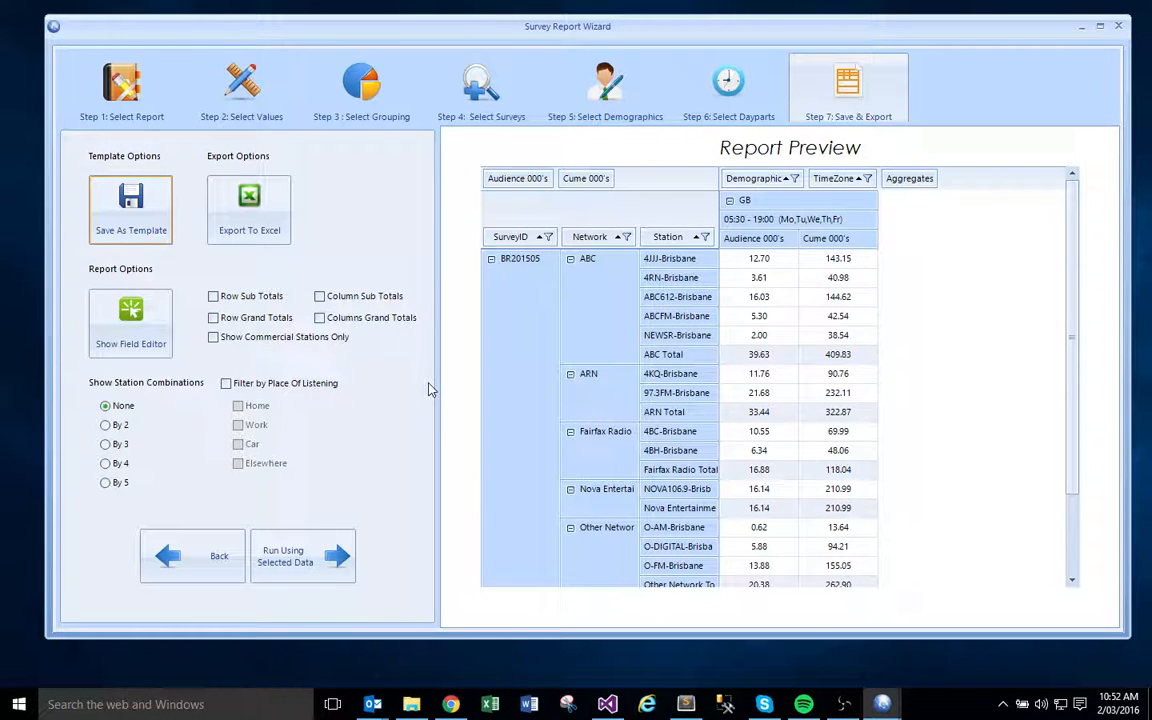
click(113, 95)
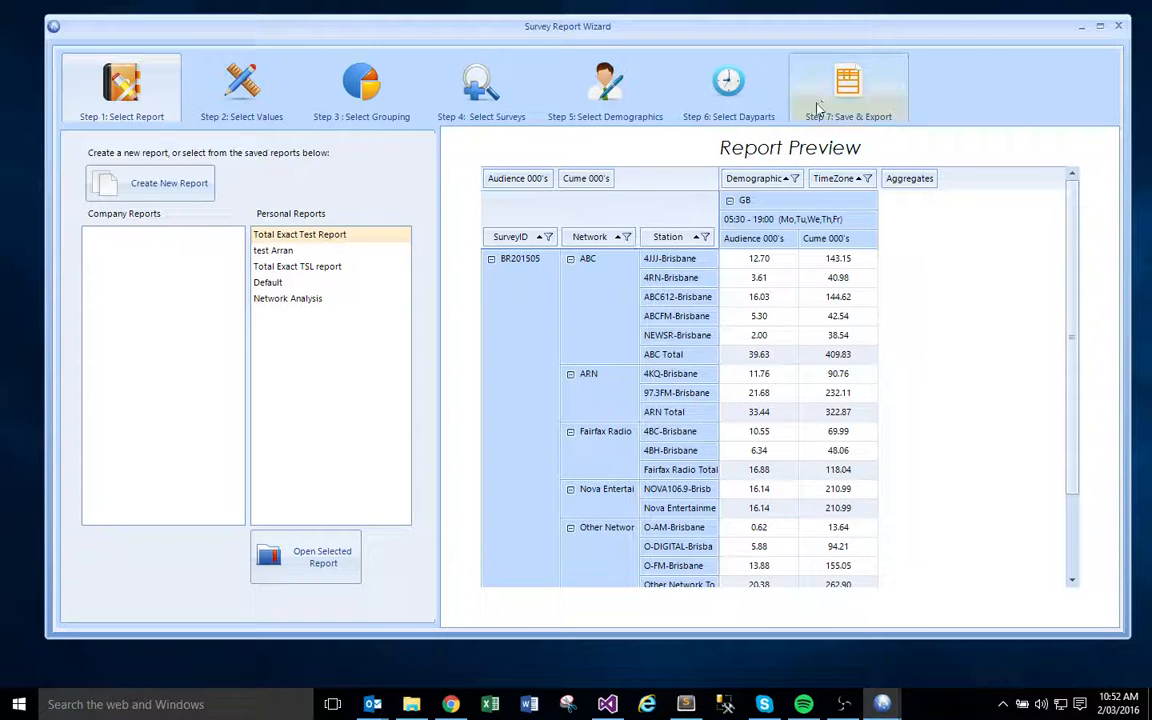
click(815, 112)
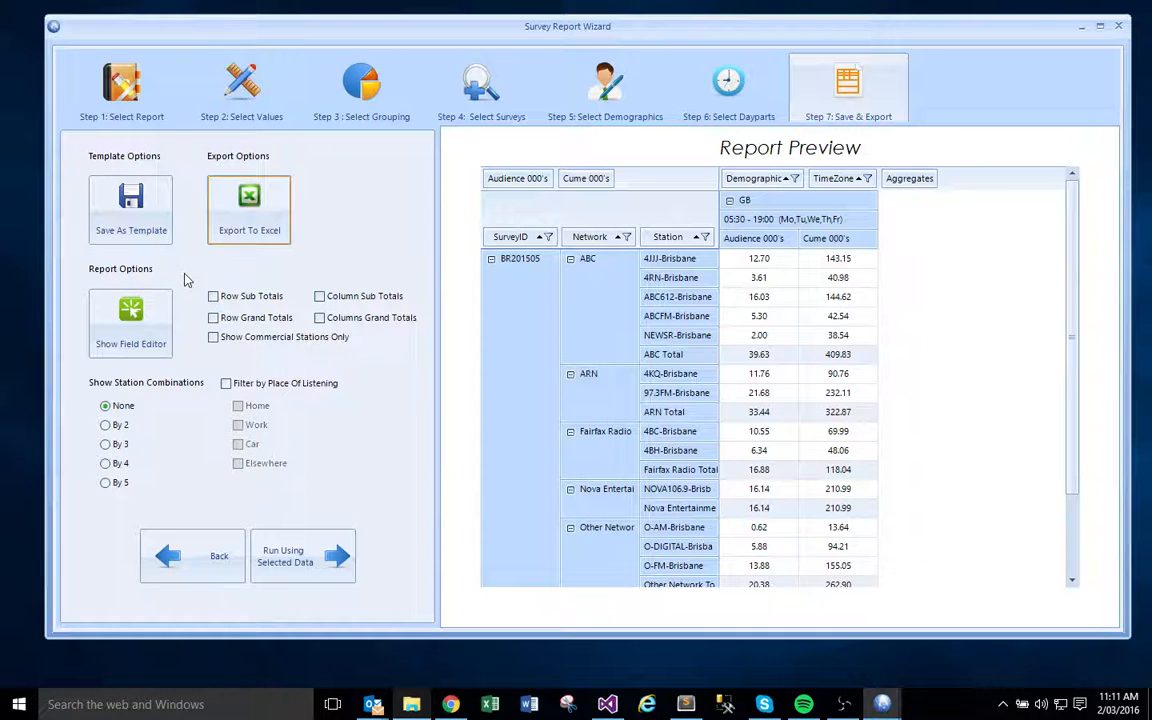
- Show the field editor to examine how the report's fields are arranged, and hide it again
click(155, 333)
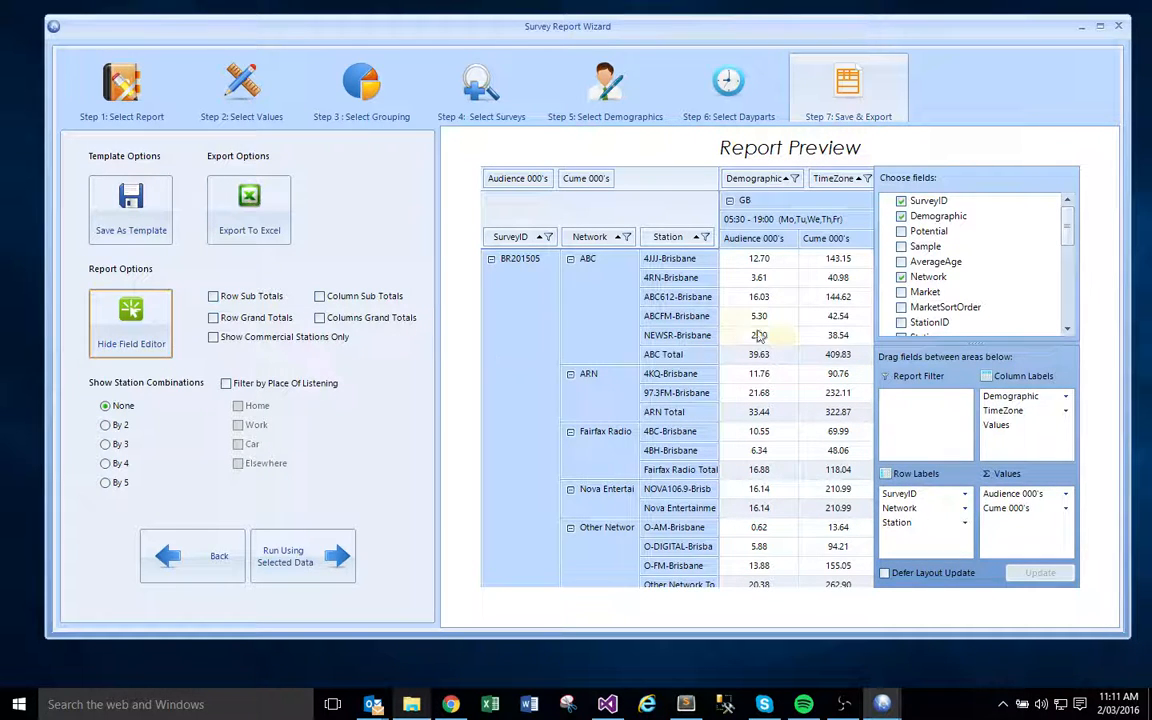
mouse_move(788, 269)
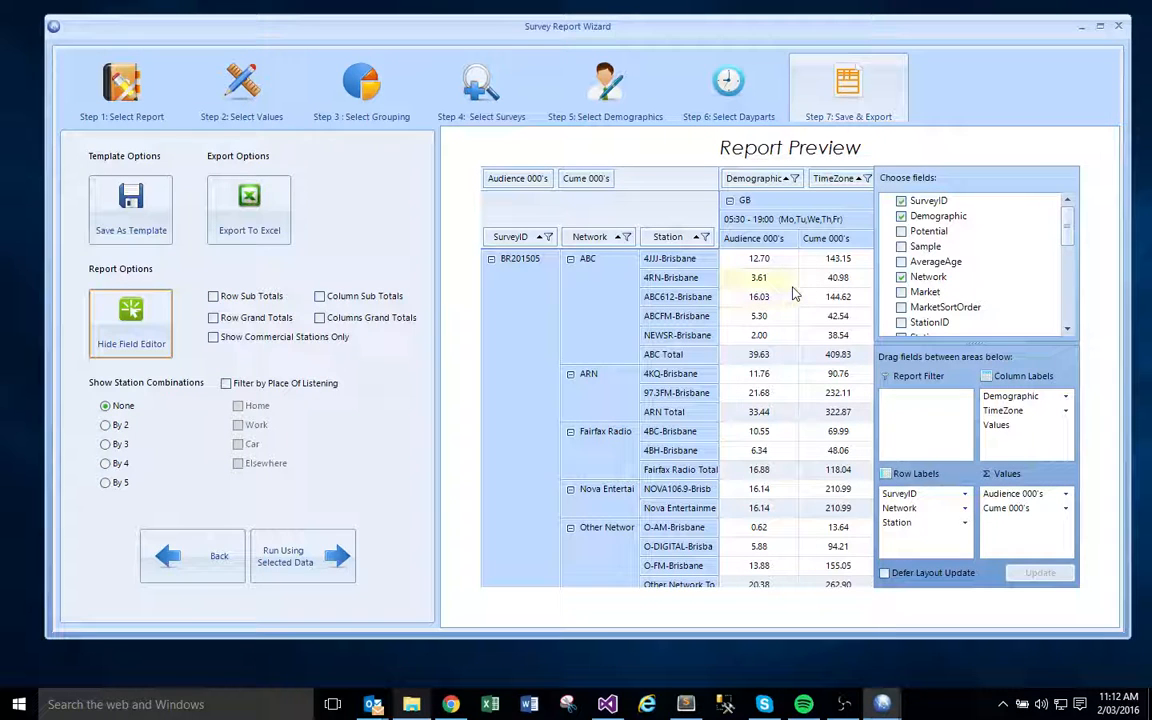
mouse_move(784, 300)
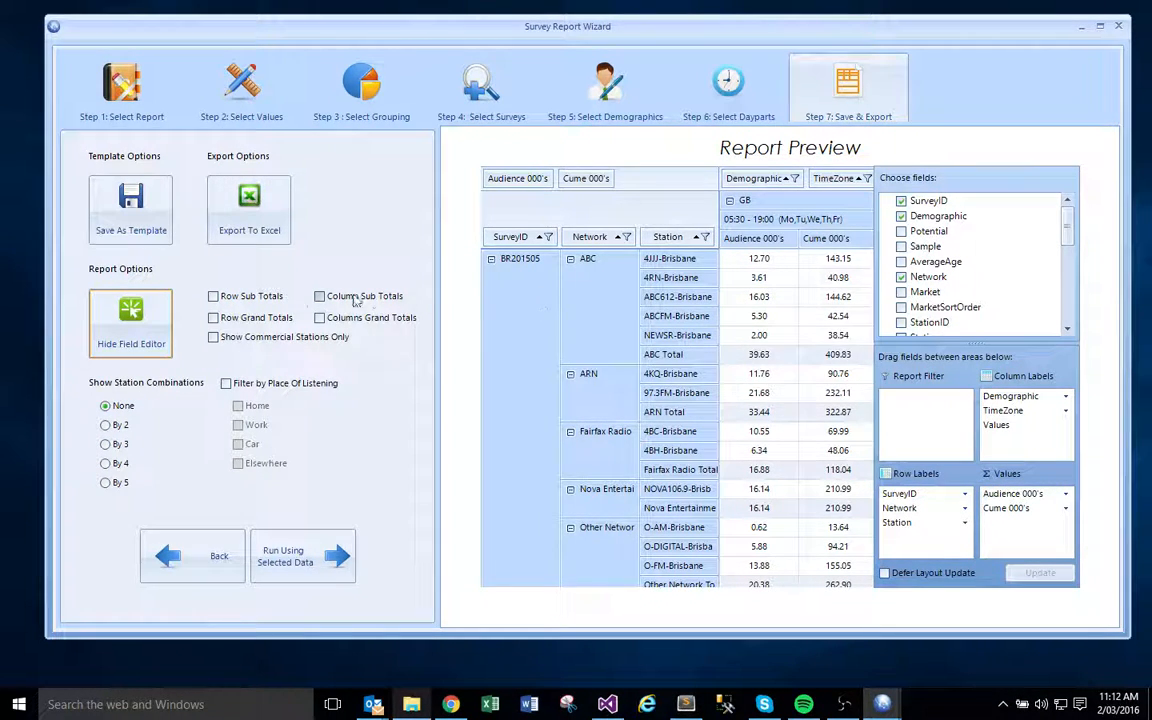
click(153, 342)
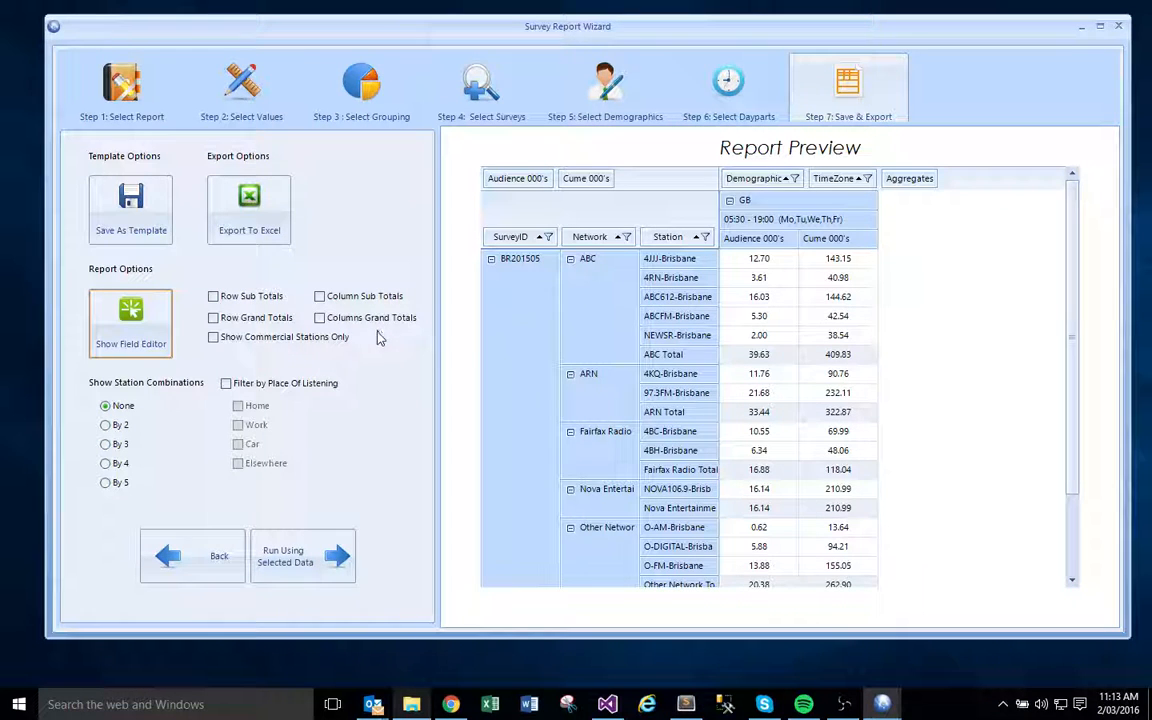
- Toggle the Columns Grand Totals option for the report
click(320, 318)
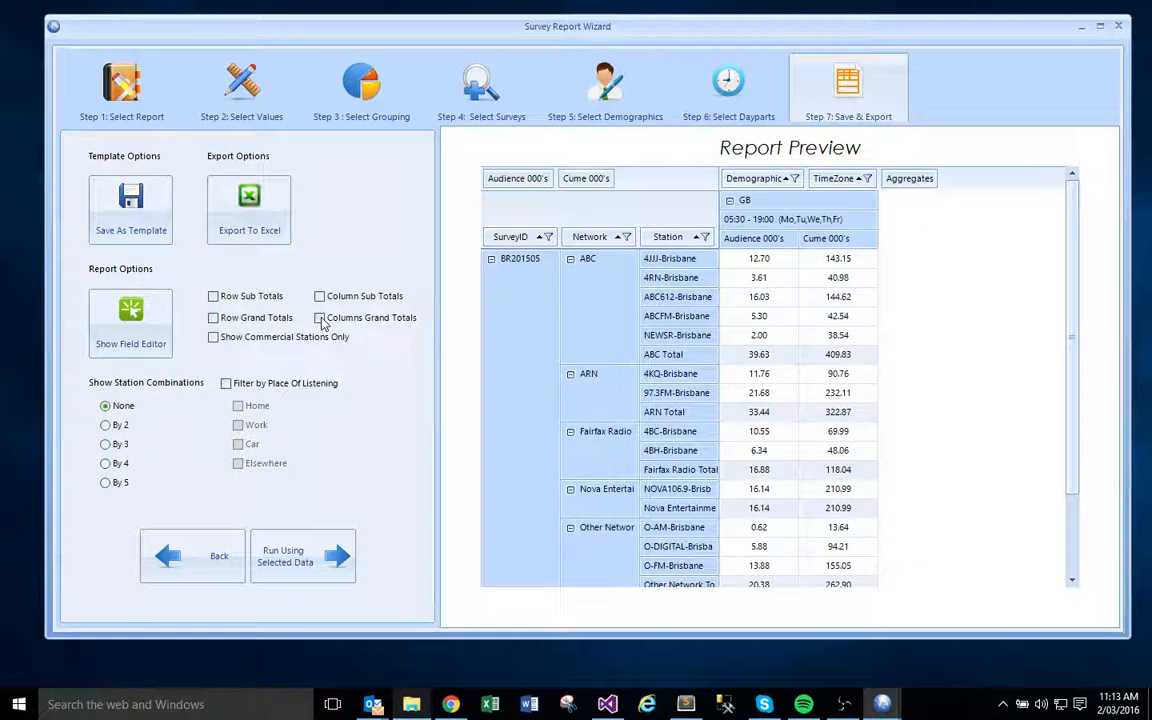